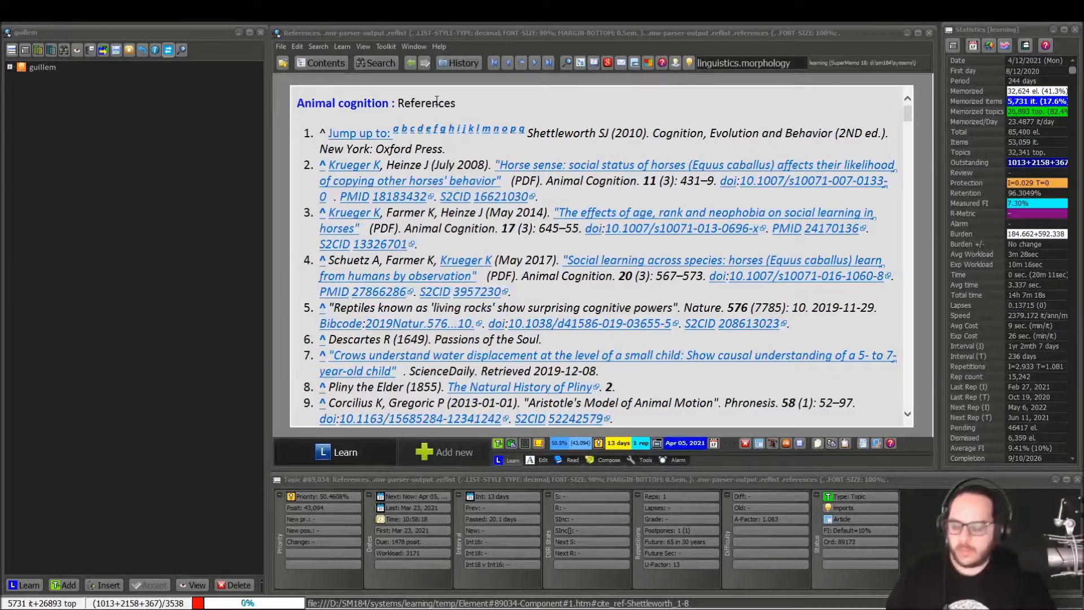
Step: Examine the References, See also, External links and Experimental evidence subtopics of the Animal cognition article in the knowledge tree
{"action": "left_click", "coordinate": [322, 63]}
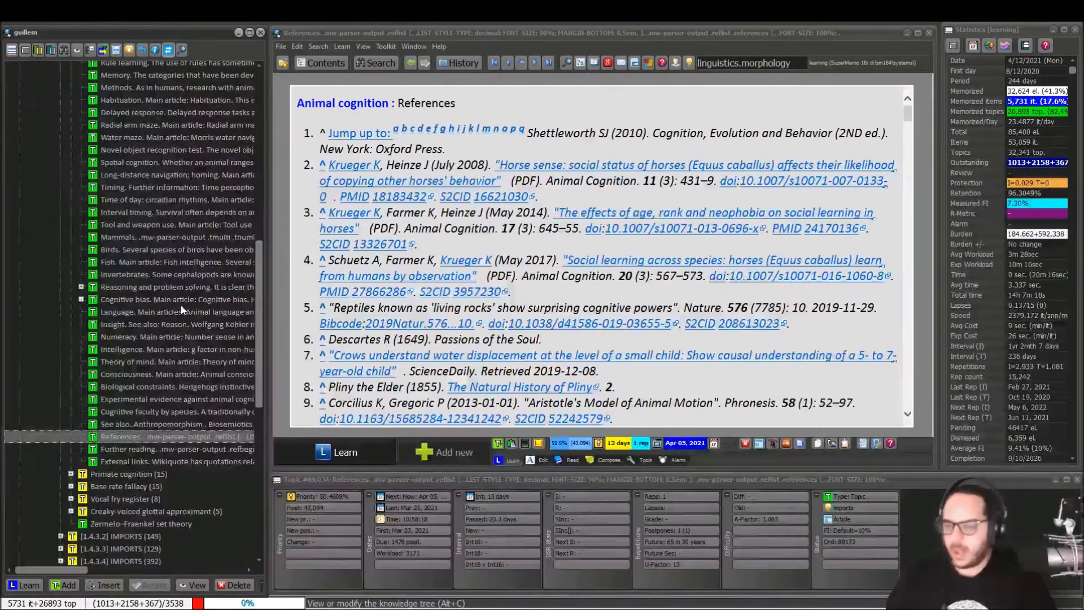
{"action": "scroll", "coordinate": [181, 305], "scroll_direction": "down", "scroll_amount": 1}
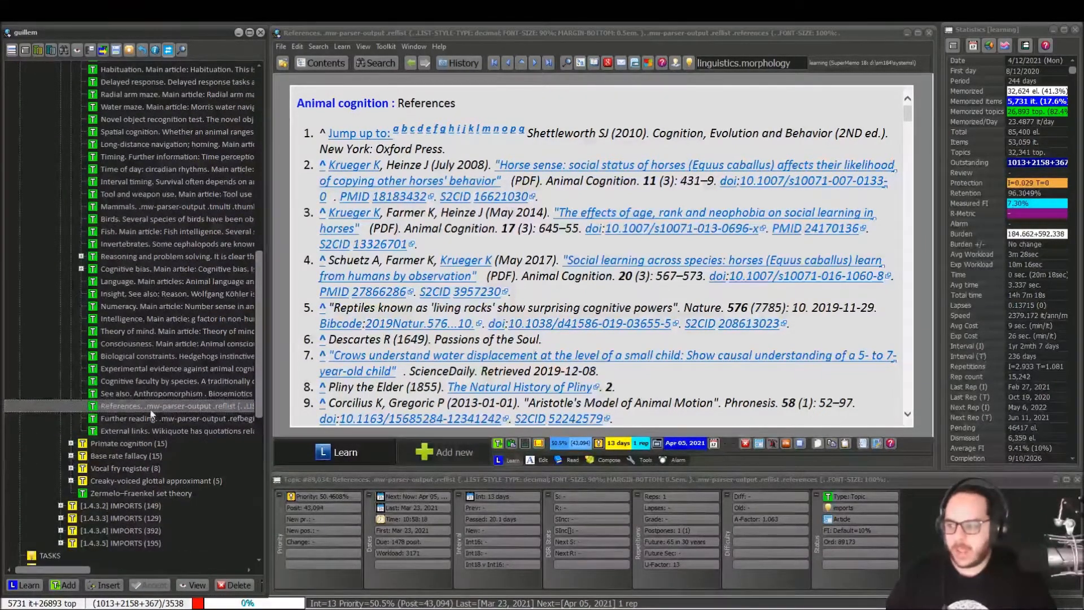
{"action": "left_click", "coordinate": [129, 418]}
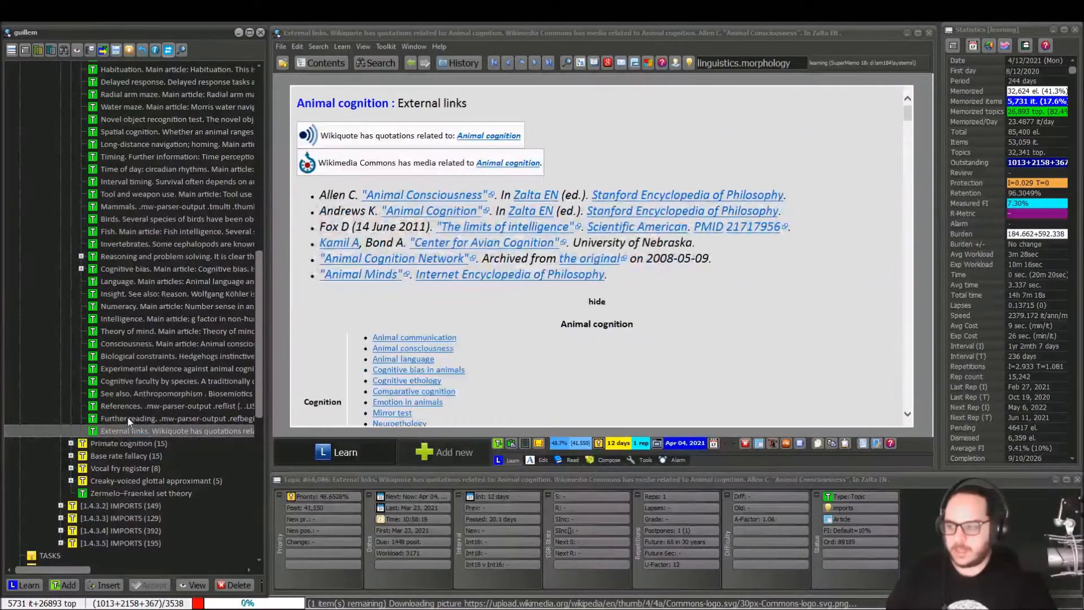
{"action": "left_click", "coordinate": [120, 406]}
{"action": "left_click", "coordinate": [120, 395]}
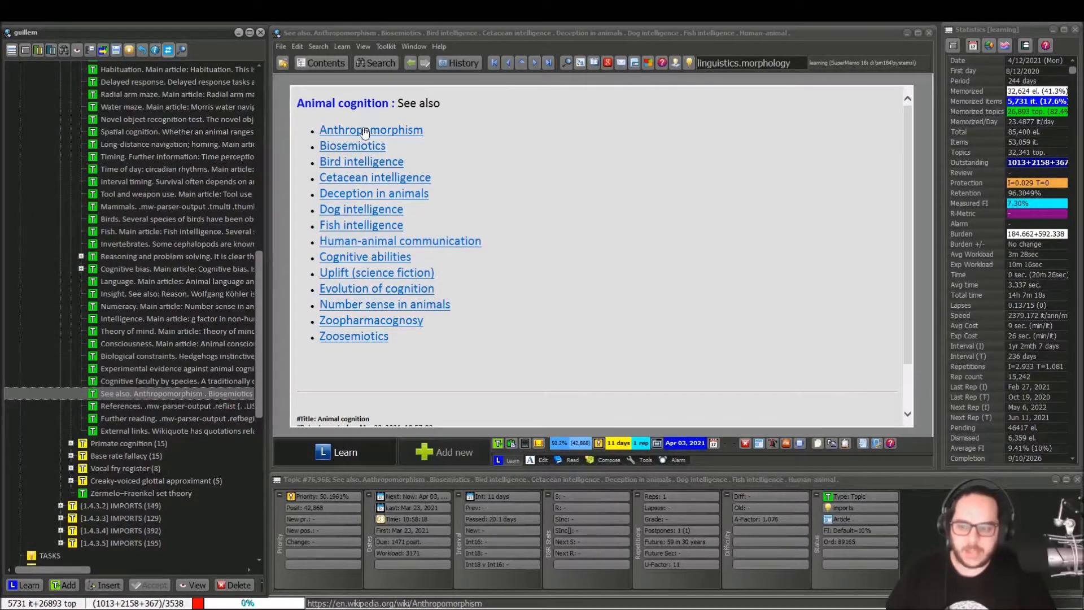
{"action": "left_click", "coordinate": [113, 405]}
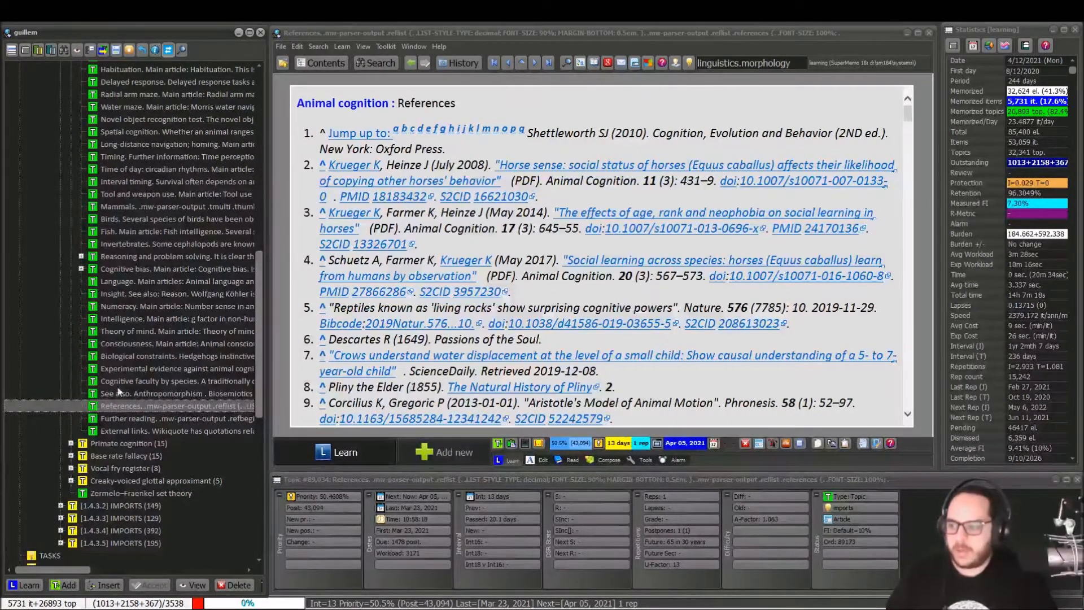
{"action": "left_click", "coordinate": [118, 369]}
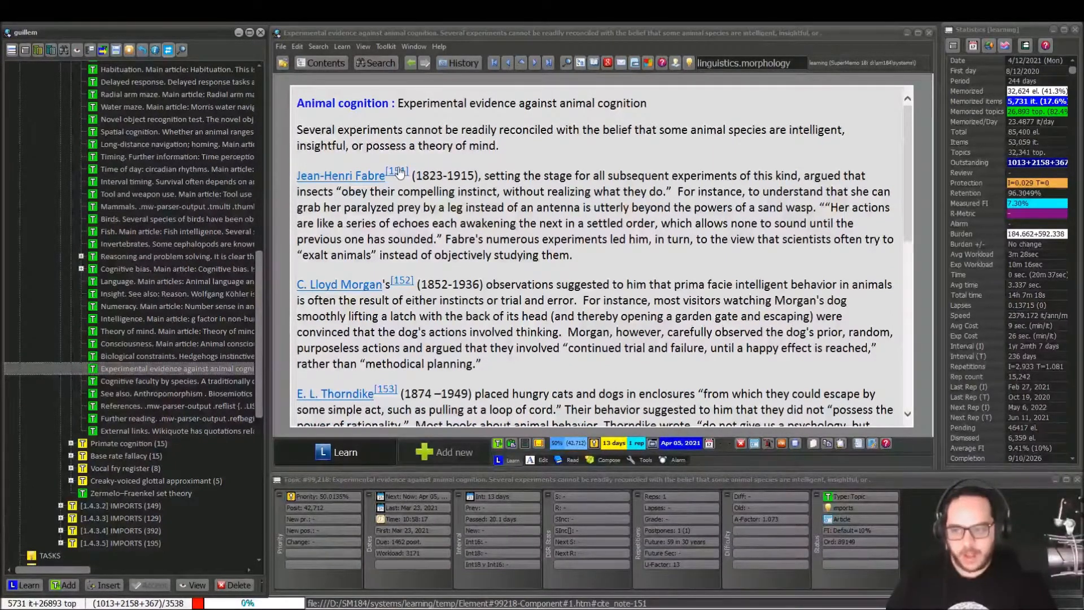
{"action": "left_click_drag", "start_coordinate": [909, 163], "coordinate": [906, 342]}
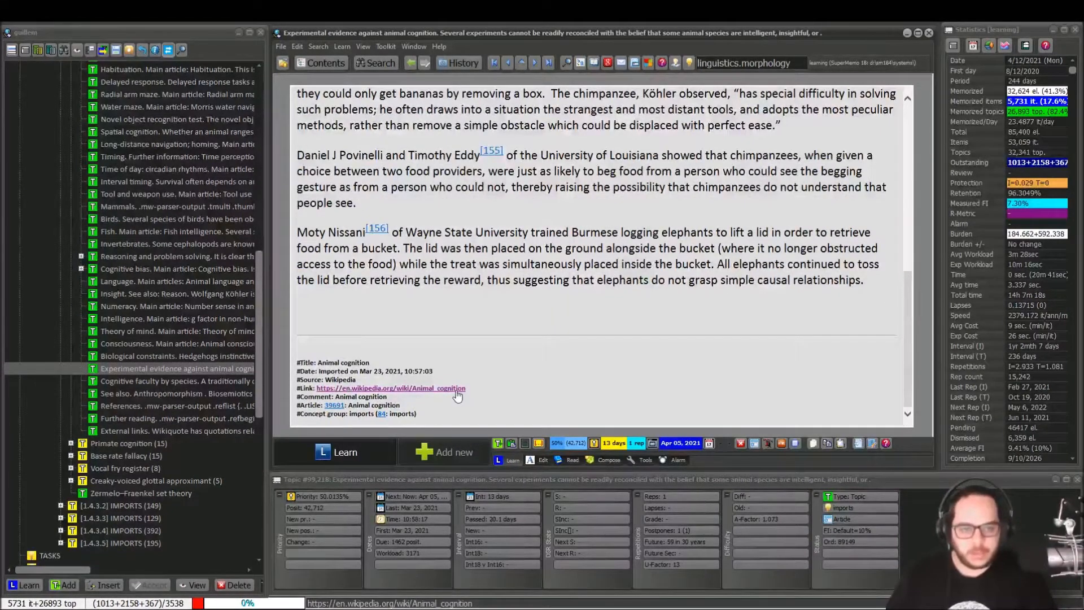
{"action": "left_click", "coordinate": [197, 396]}
{"action": "left_click", "coordinate": [152, 406]}
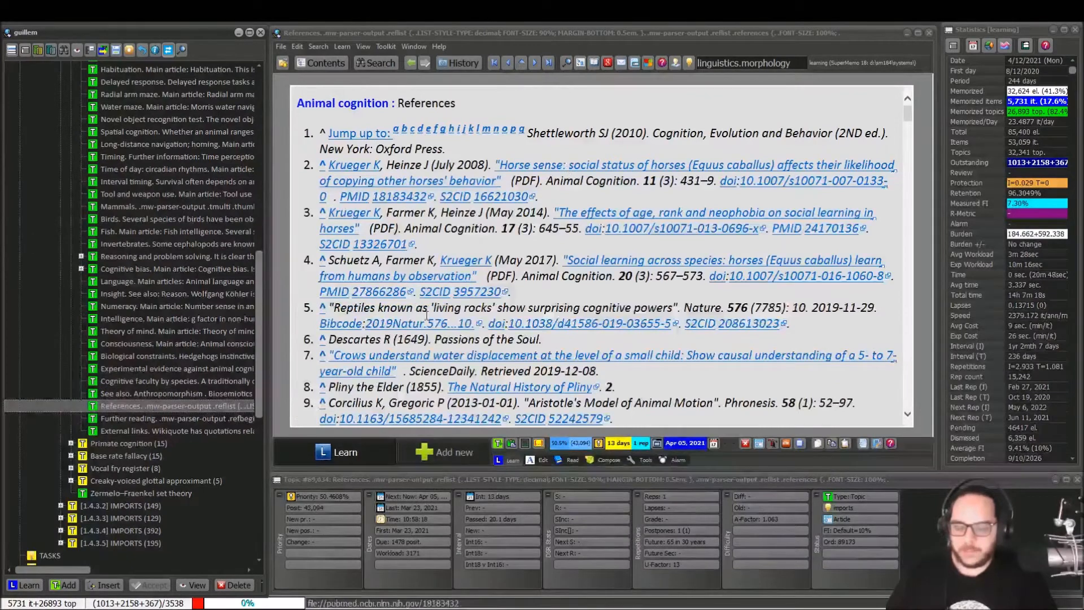
Step: Search the whole collection for elements that contain "References"
{"action": "left_click_drag", "start_coordinate": [405, 228], "coordinate": [495, 228]}
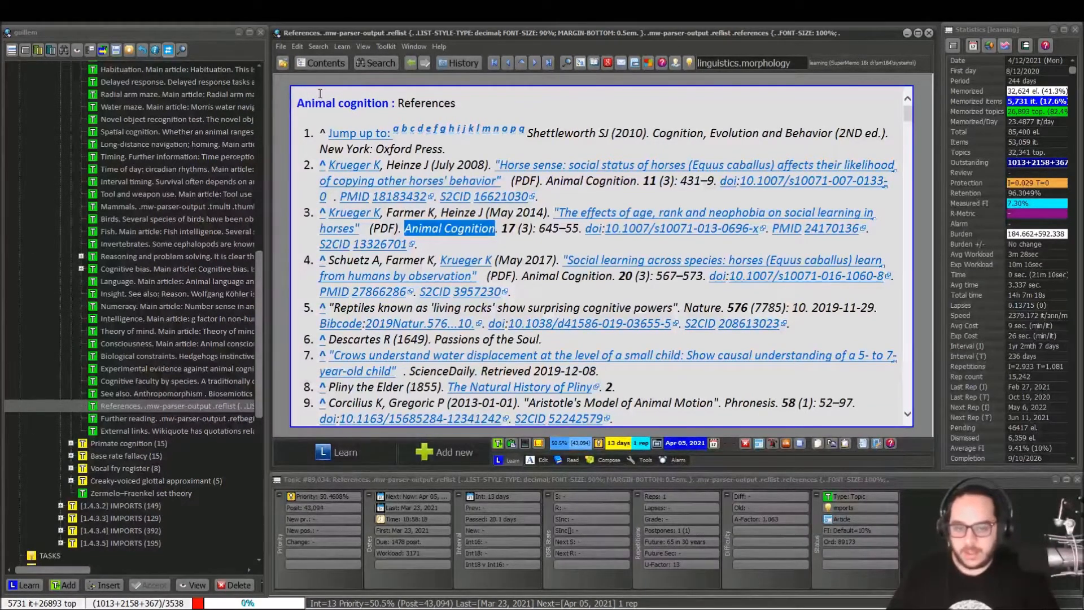
{"action": "key", "text": "ctrl+f"}
{"action": "left_click", "coordinate": [637, 220]}
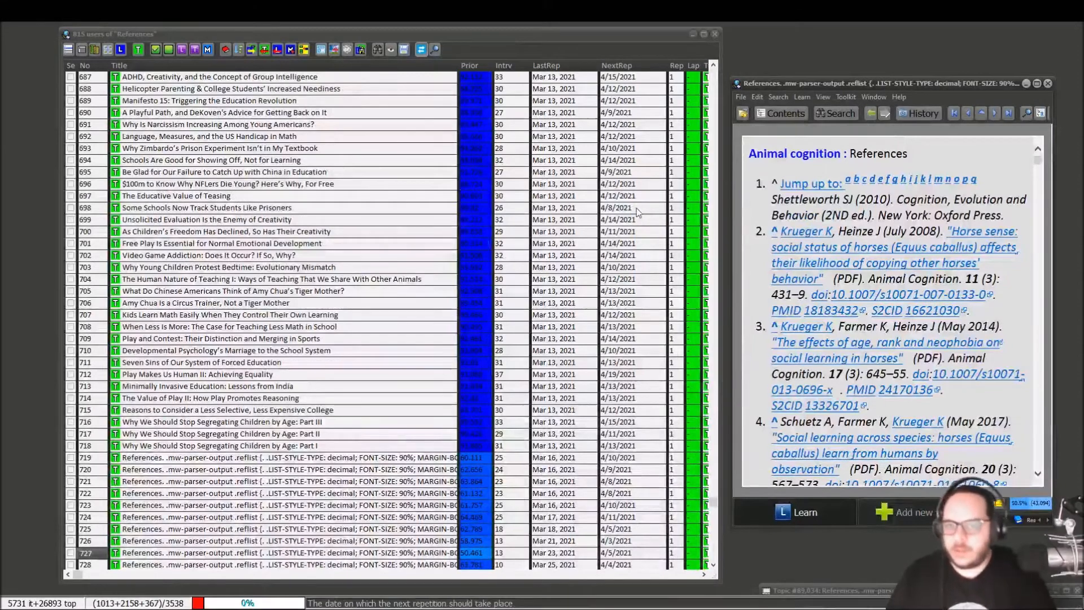
Step: Sort the found elements by title and locate the block whose titles start with "References"
{"action": "left_click_drag", "start_coordinate": [714, 500], "coordinate": [699, 180]}
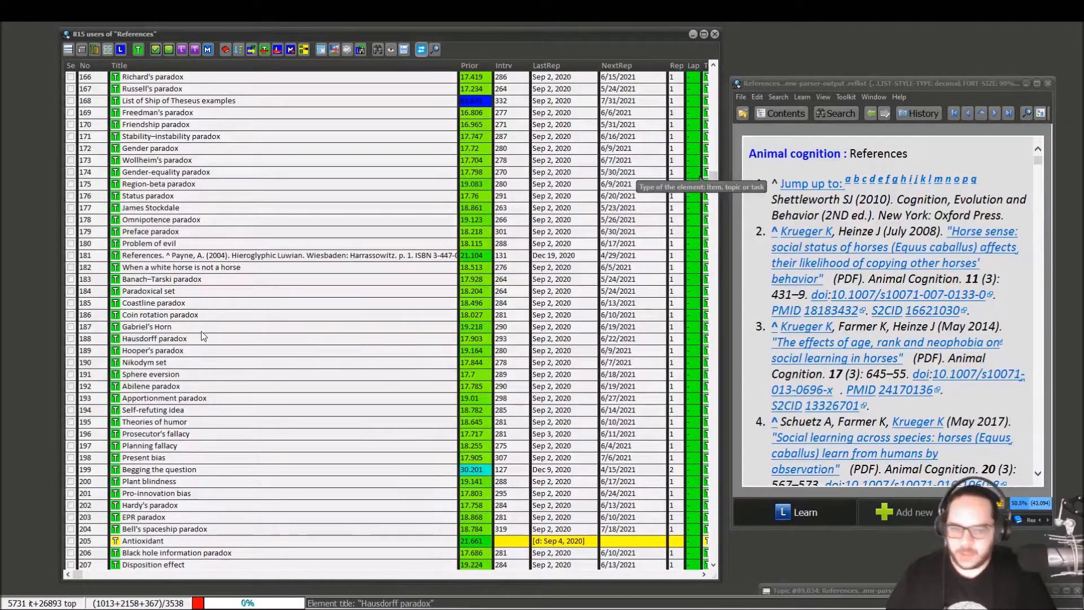
{"action": "left_click", "coordinate": [142, 66]}
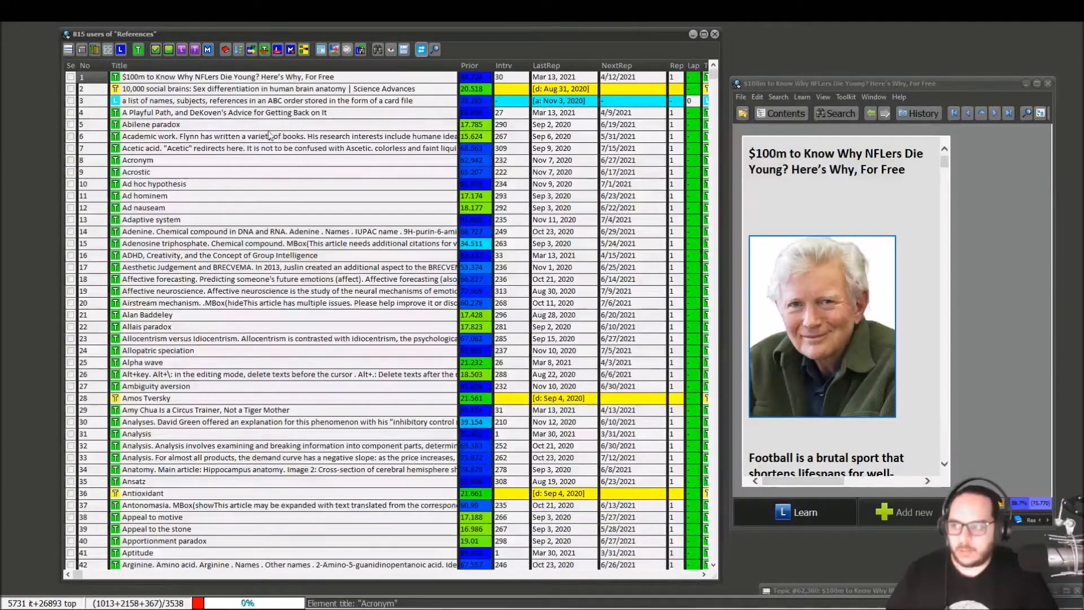
{"action": "left_click_drag", "start_coordinate": [713, 76], "coordinate": [713, 407]}
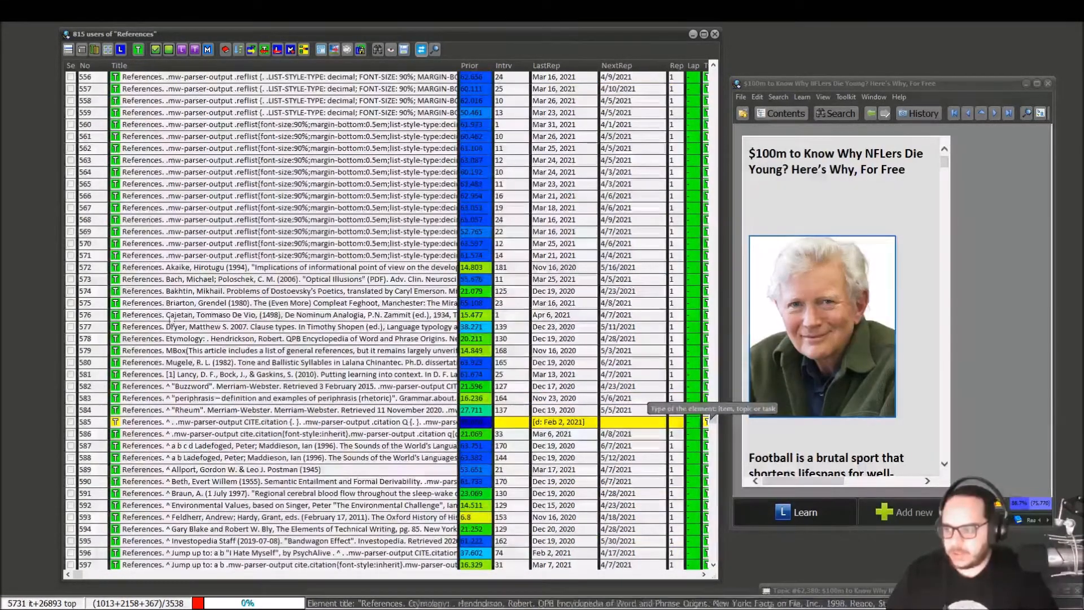
{"action": "left_click", "coordinate": [159, 287]}
{"action": "left_click", "coordinate": [208, 254]}
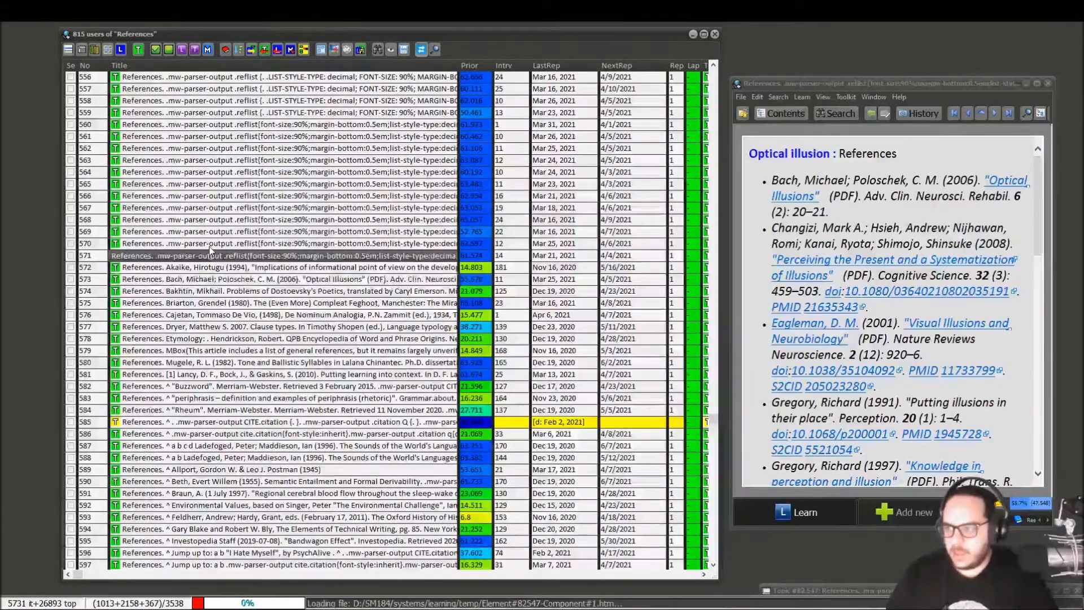
{"action": "left_click", "coordinate": [711, 136]}
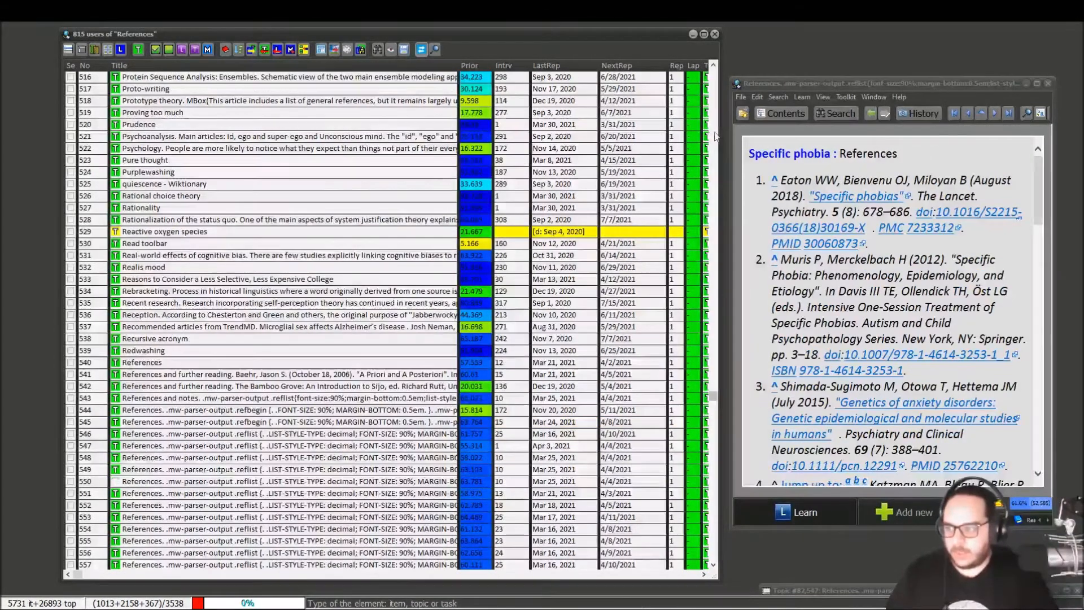
Step: Mark all elements whose titles start with "References", rows 540 to 614, and narrow the browser to that subset
{"action": "left_click", "coordinate": [144, 366]}
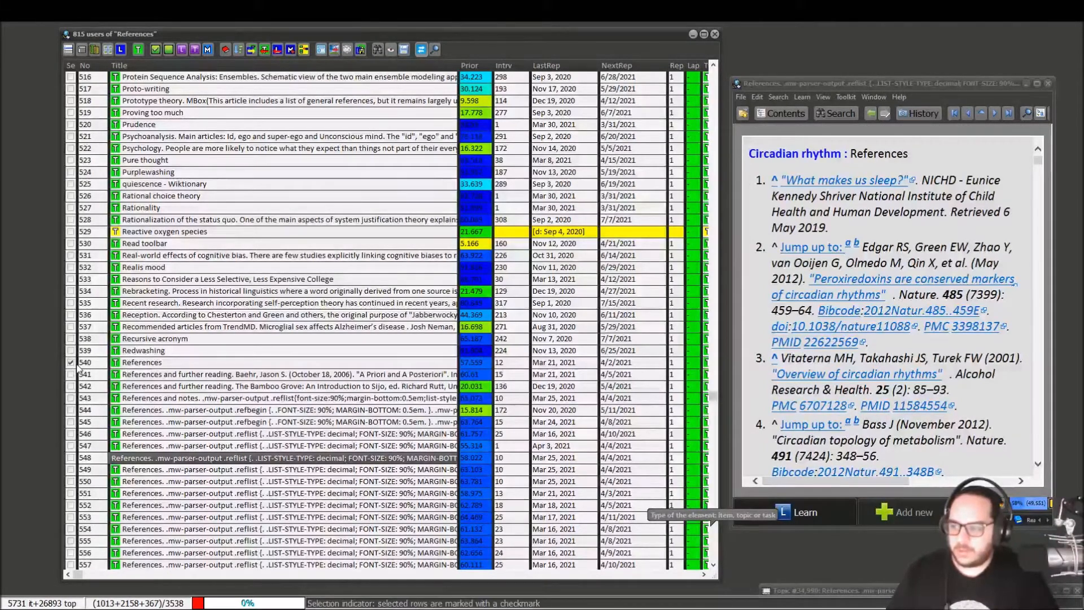
{"action": "left_click_drag", "start_coordinate": [712, 402], "coordinate": [715, 450]}
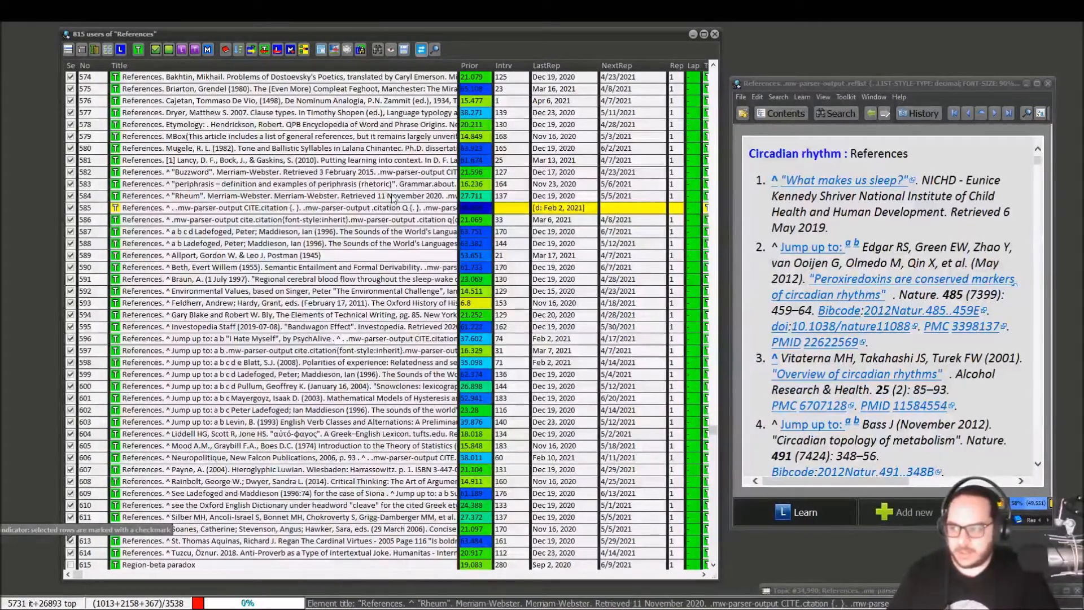
{"action": "left_click", "coordinate": [154, 50]}
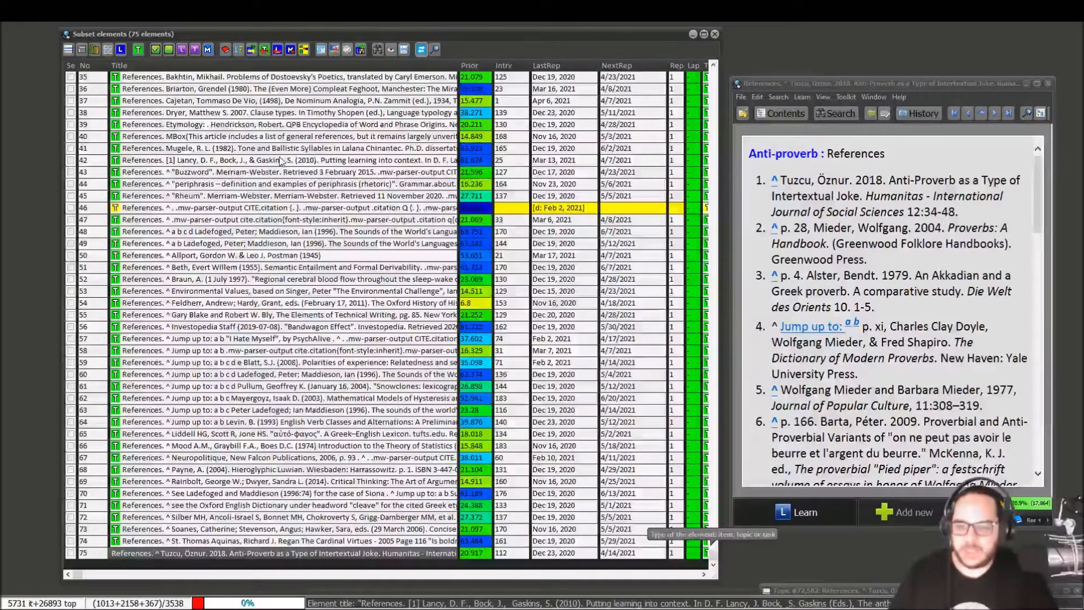
Step: Execute Done on all elements in the References subset, approving it for all of them, and close the browser
{"action": "left_click_drag", "start_coordinate": [712, 556], "coordinate": [713, 74]}
{"action": "left_click", "coordinate": [82, 49]}
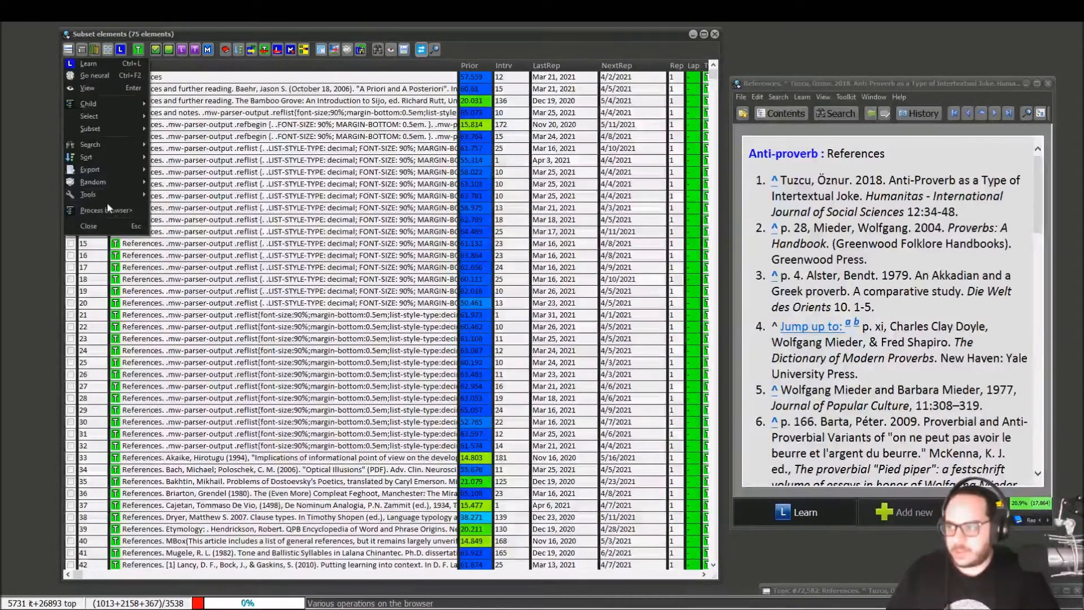
{"action": "mouse_move", "coordinate": [113, 213]}
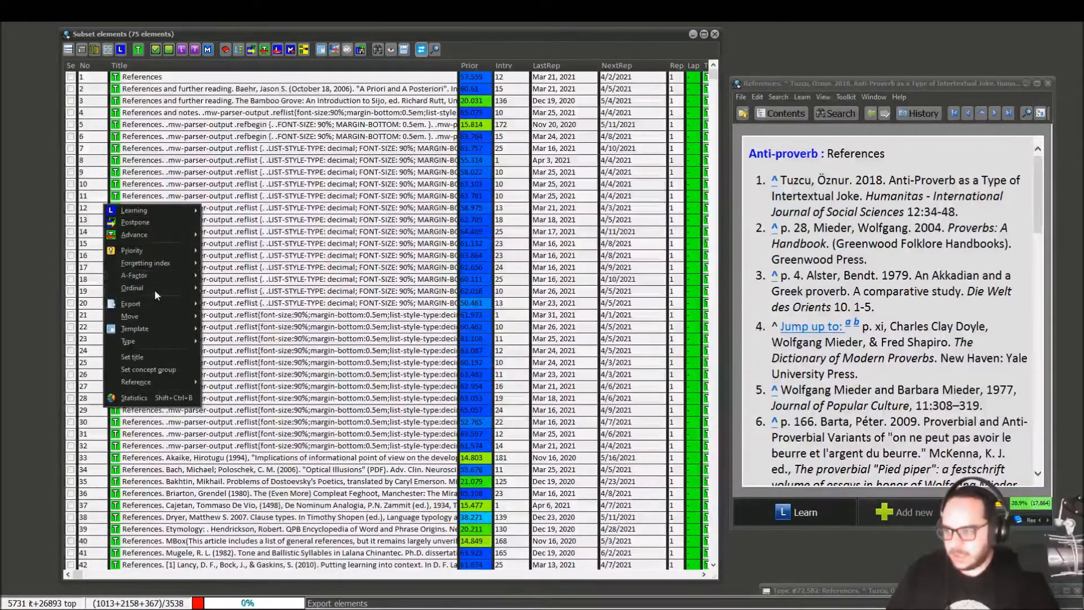
{"action": "mouse_move", "coordinate": [165, 262]}
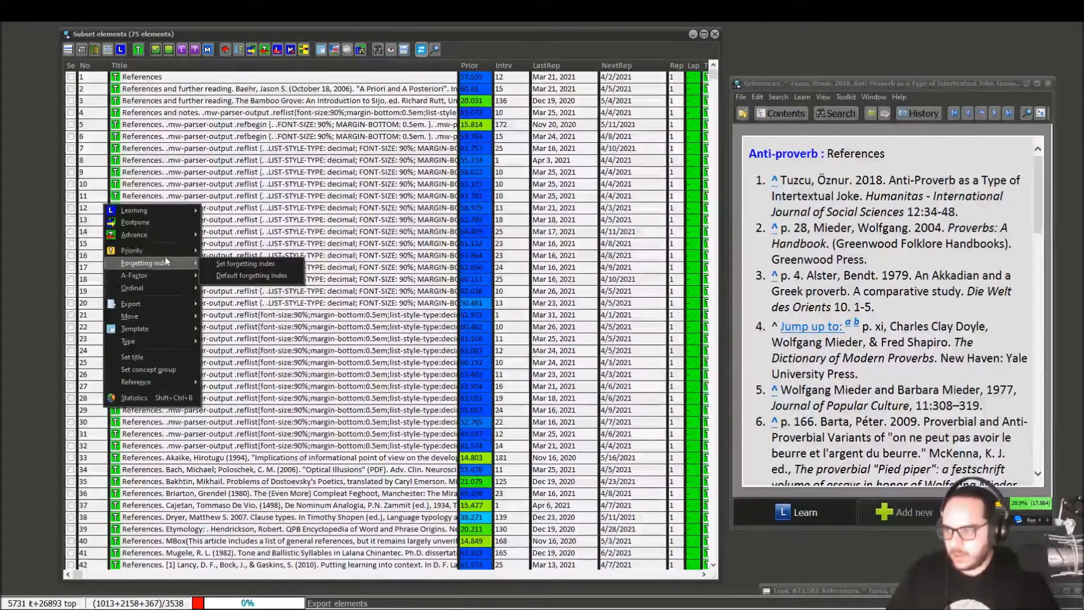
{"action": "mouse_move", "coordinate": [166, 236]}
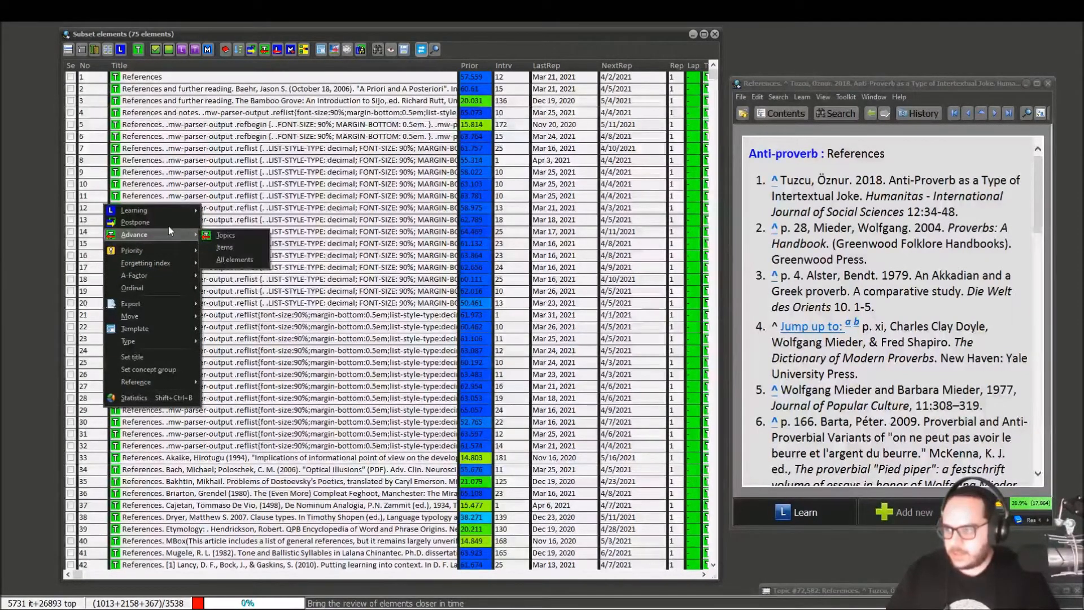
{"action": "mouse_move", "coordinate": [169, 214]}
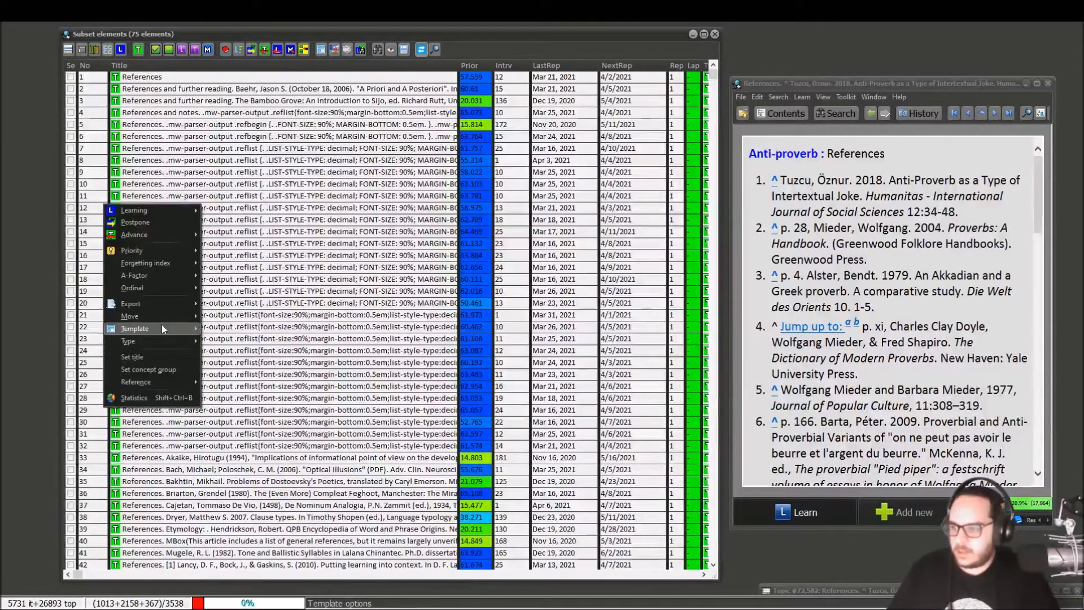
{"action": "mouse_move", "coordinate": [163, 320]}
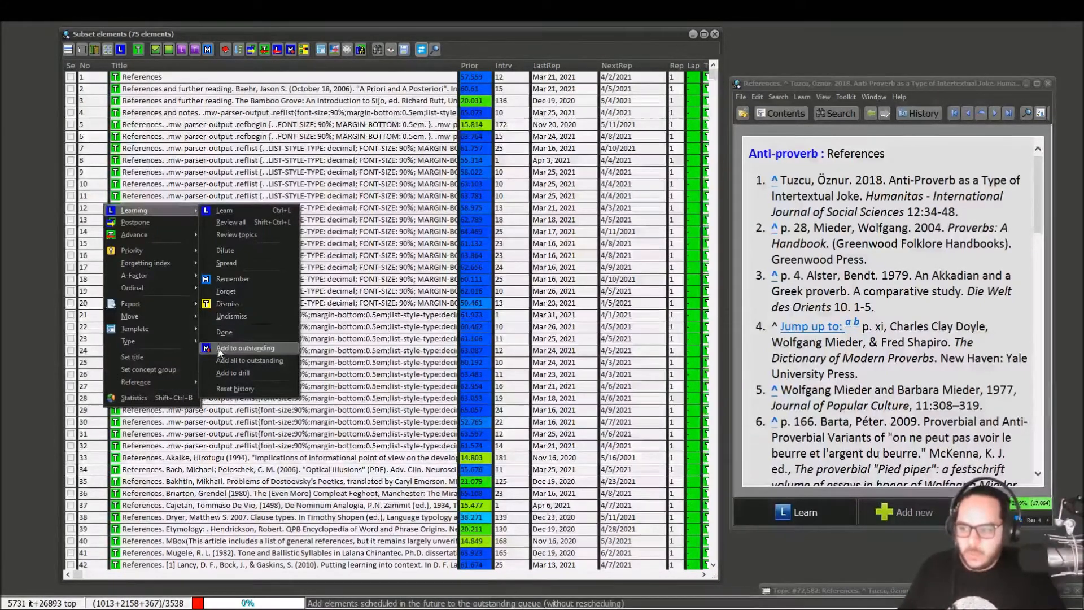
{"action": "left_click", "coordinate": [230, 330]}
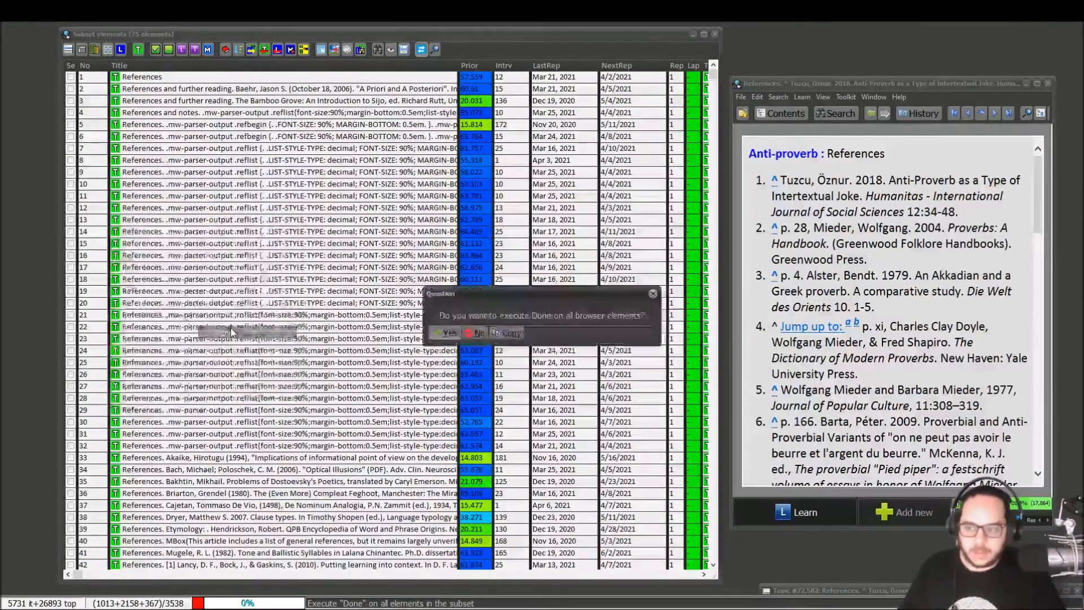
{"action": "left_click", "coordinate": [446, 333]}
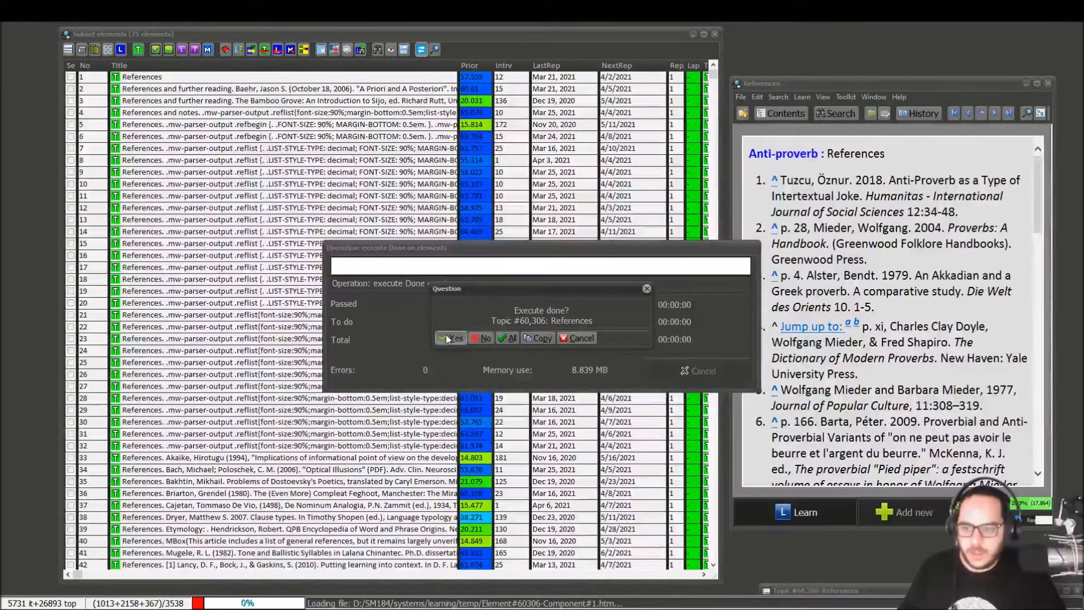
{"action": "left_click", "coordinate": [446, 338]}
{"action": "left_click", "coordinate": [446, 337]}
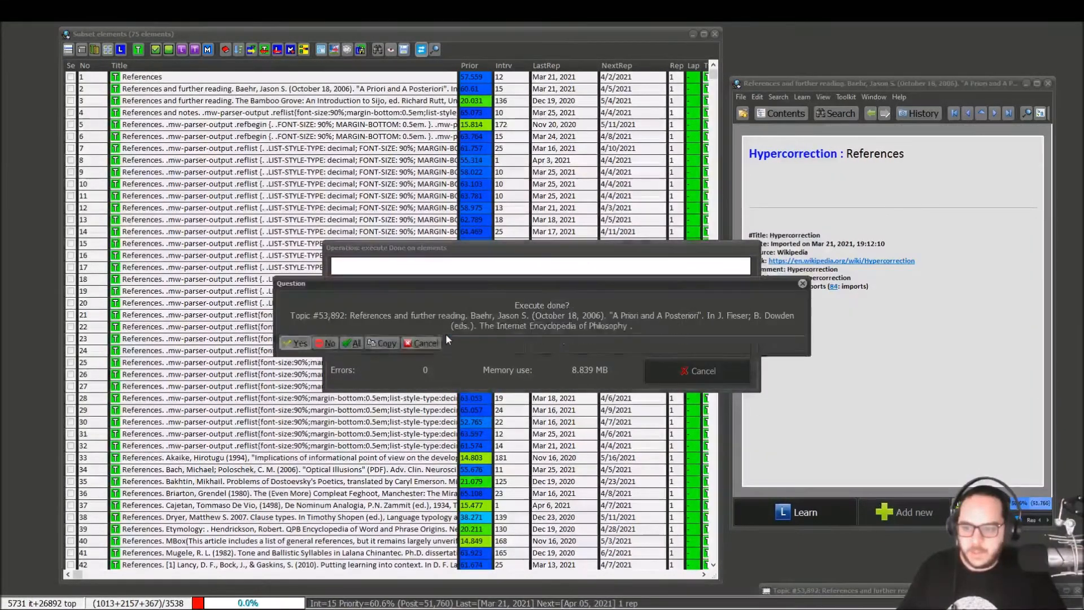
{"action": "left_click", "coordinate": [350, 344]}
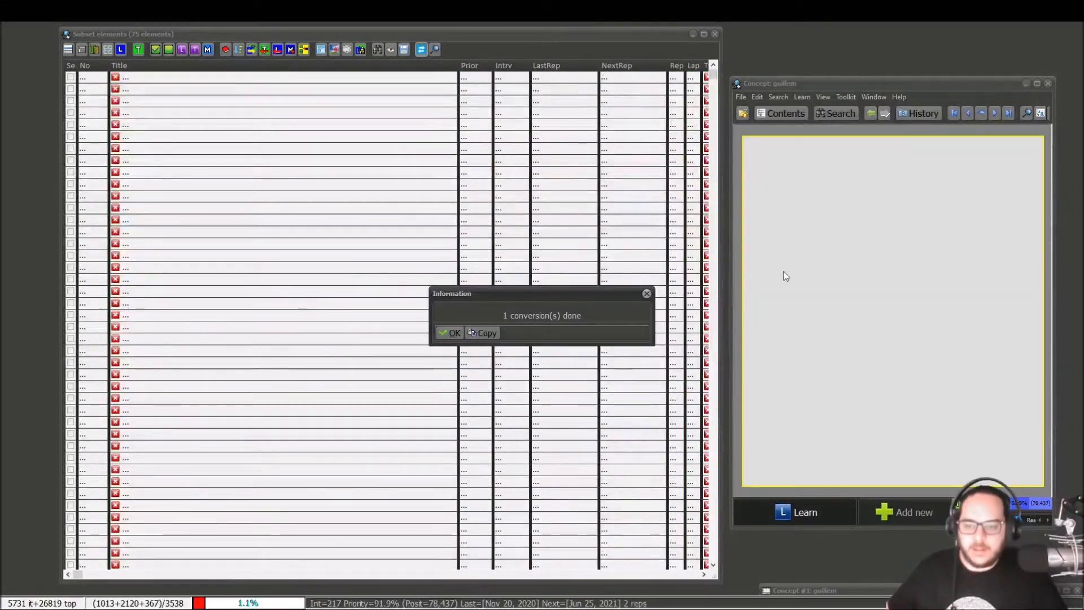
{"action": "left_click", "coordinate": [441, 336]}
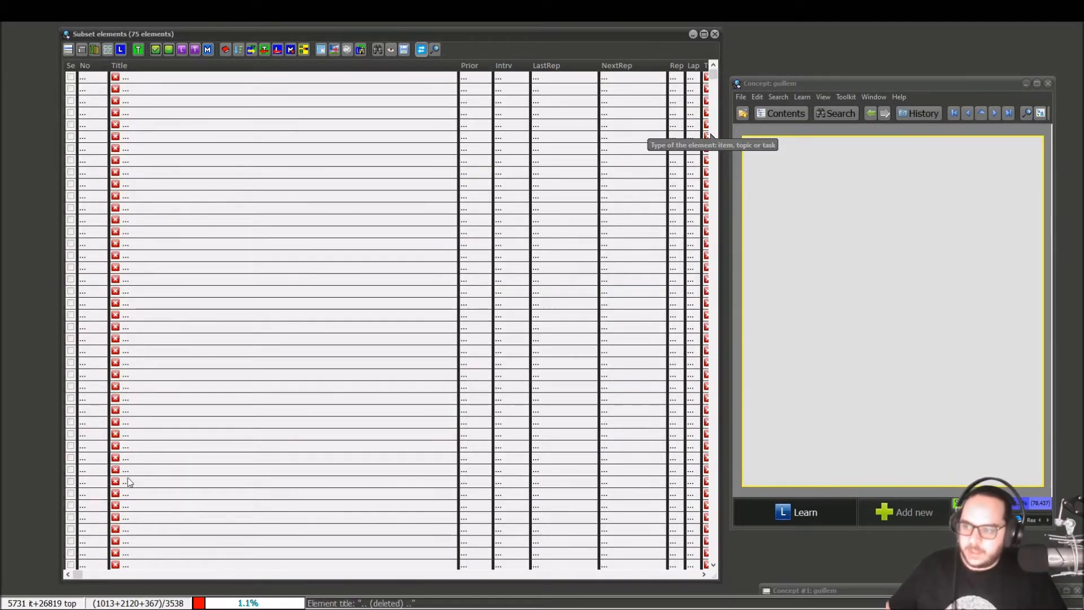
{"action": "left_click", "coordinate": [715, 34]}
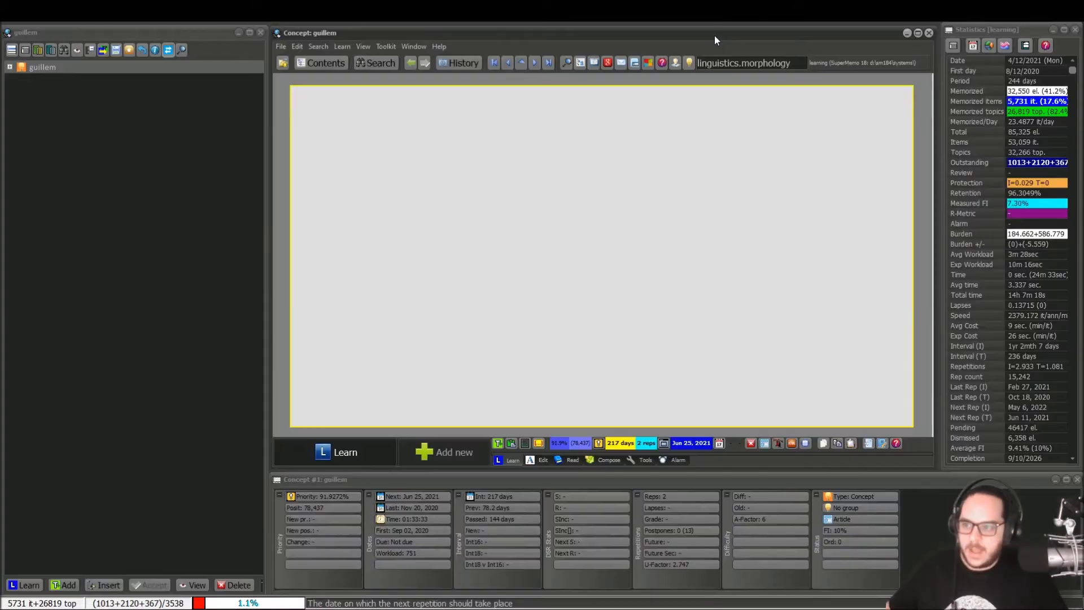
{"action": "left_click", "coordinate": [317, 67]}
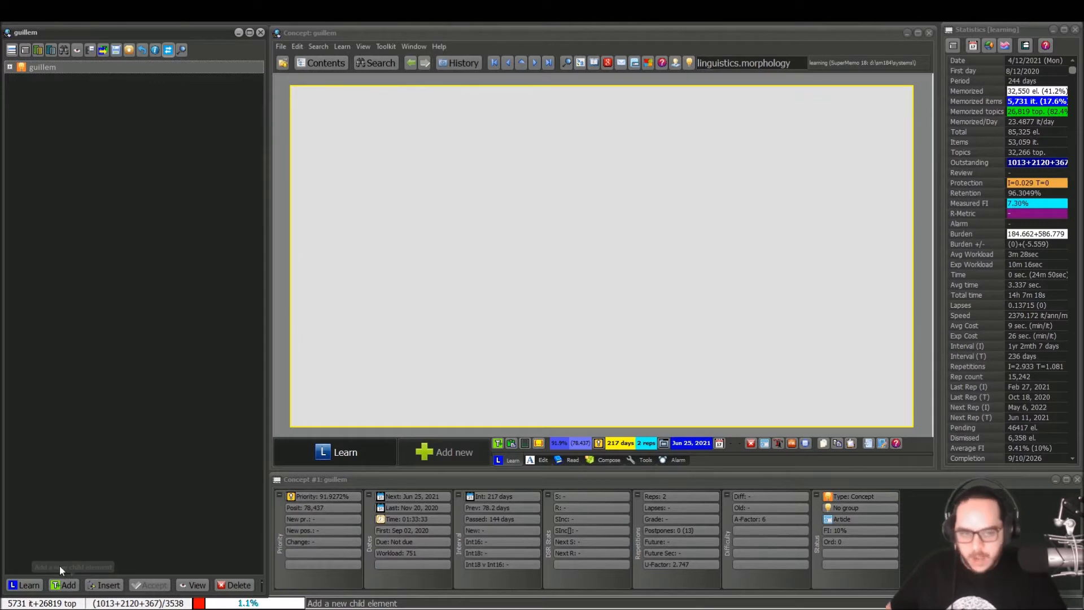
{"action": "left_click", "coordinate": [864, 462]}
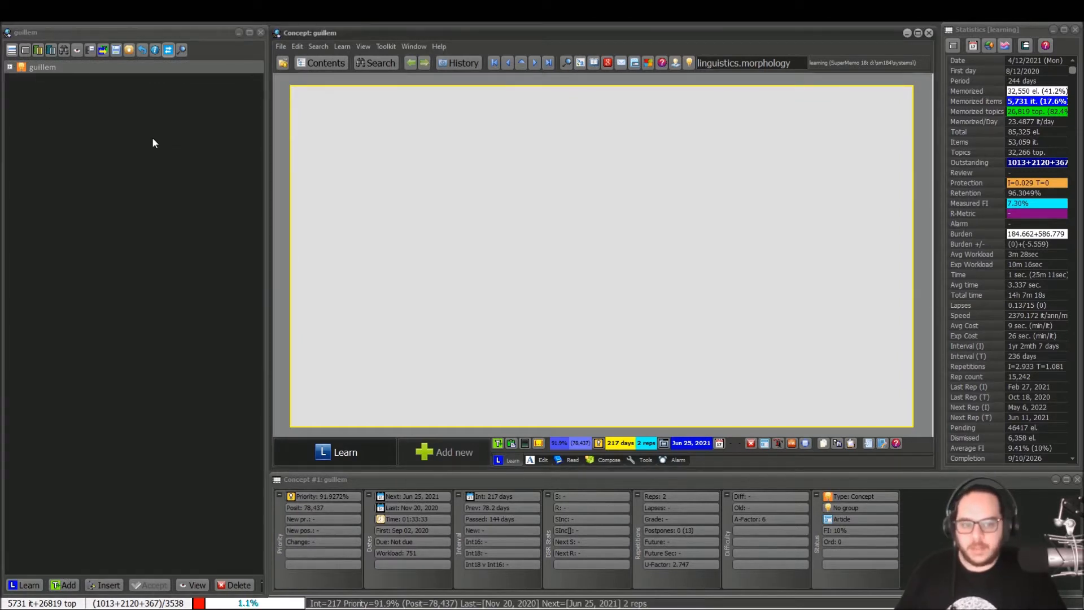